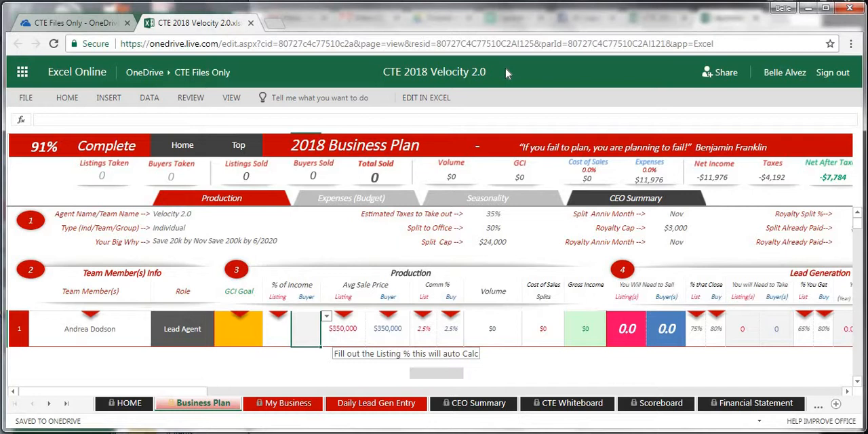
{"action": "left_click", "coordinate": [535, 45]}
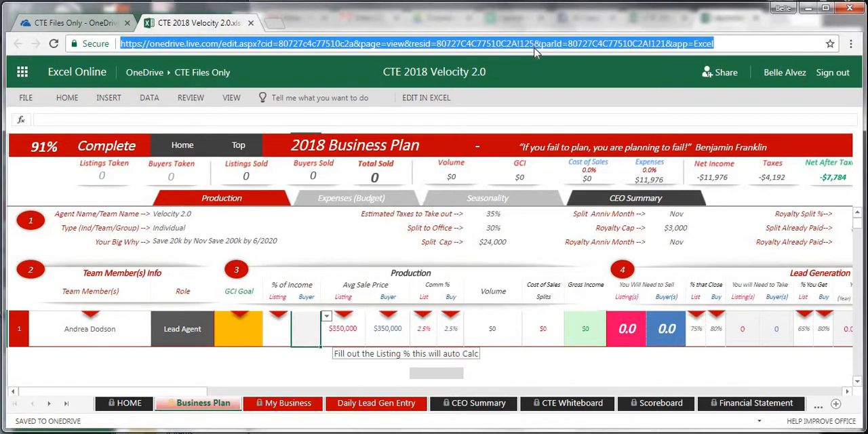
{"action": "left_click", "coordinate": [496, 72]}
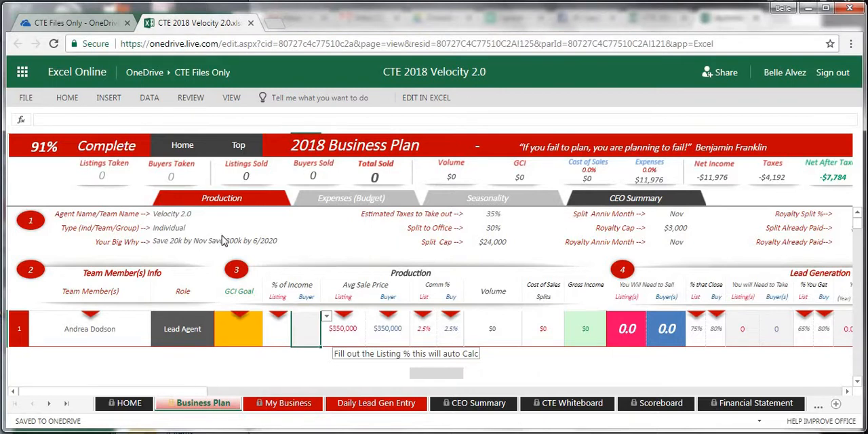
Review the general information section of the Business Plan sheet, including the Agent Name/Team Name entry
{"action": "left_click", "coordinate": [177, 214]}
{"action": "double_click", "coordinate": [177, 215]}
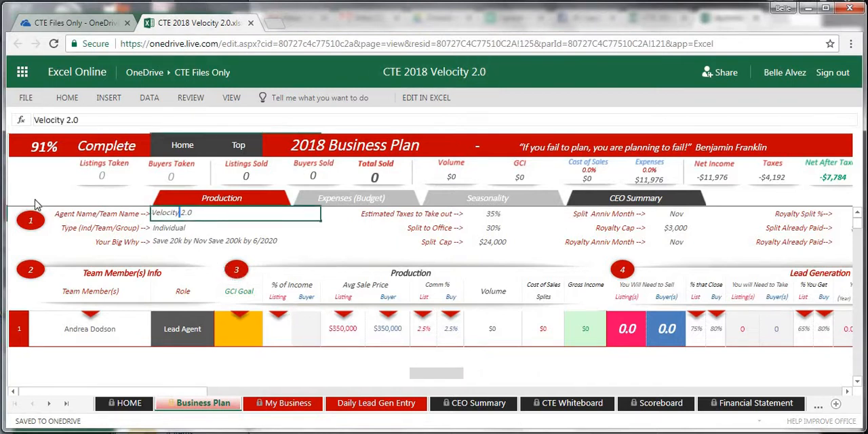
{"action": "left_click_drag", "start_coordinate": [36, 200], "coordinate": [81, 214]}
{"action": "left_click_drag", "start_coordinate": [783, 242], "coordinate": [847, 267]}
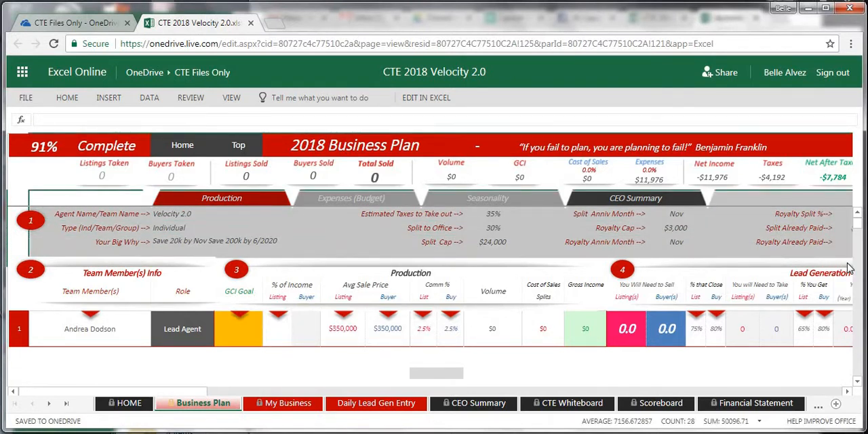
{"action": "left_click", "coordinate": [184, 216]}
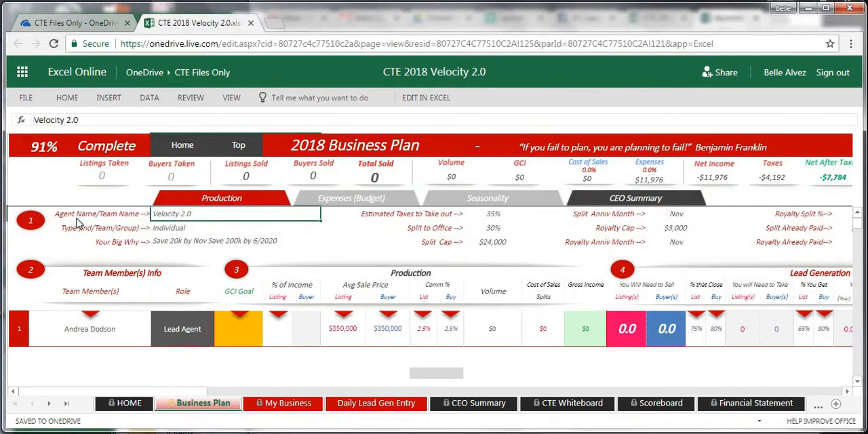
{"action": "double_click", "coordinate": [199, 212]}
Check the available choices for the plan's Type (Ind/Team/Group) and the area beneath team member row 1
{"action": "left_click", "coordinate": [182, 234]}
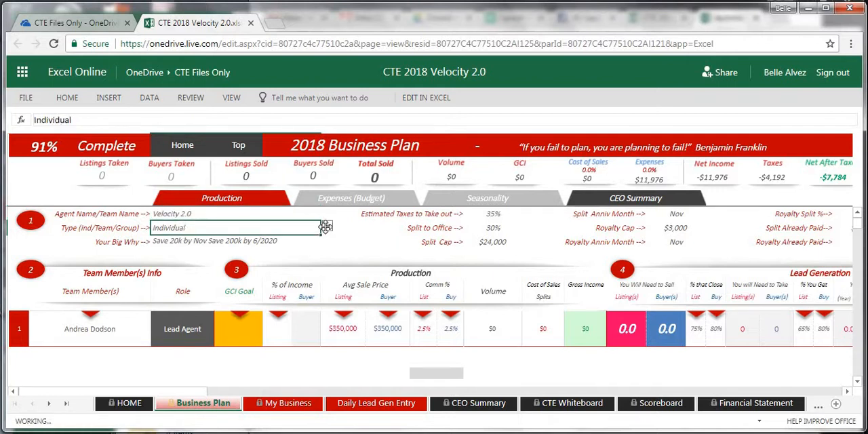
{"action": "left_click", "coordinate": [327, 229]}
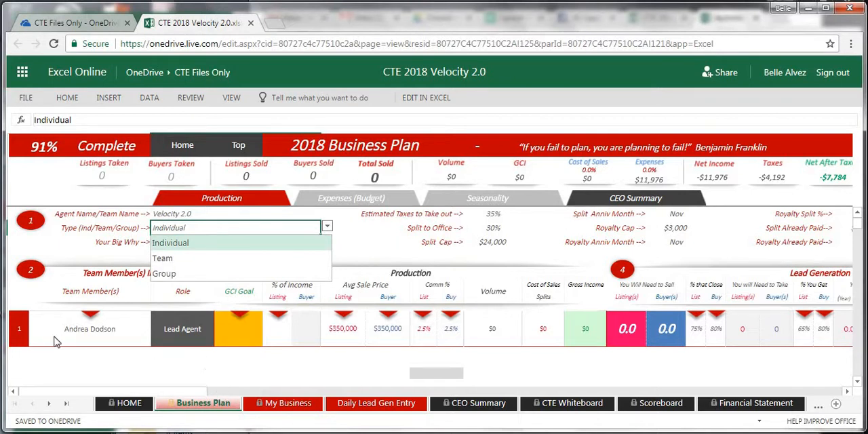
{"action": "left_click", "coordinate": [182, 357]}
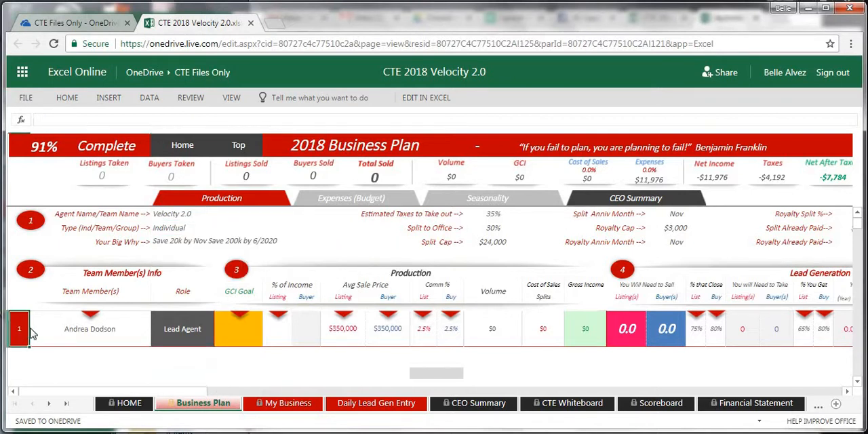
{"action": "left_click", "coordinate": [102, 341]}
{"action": "left_click", "coordinate": [99, 360]}
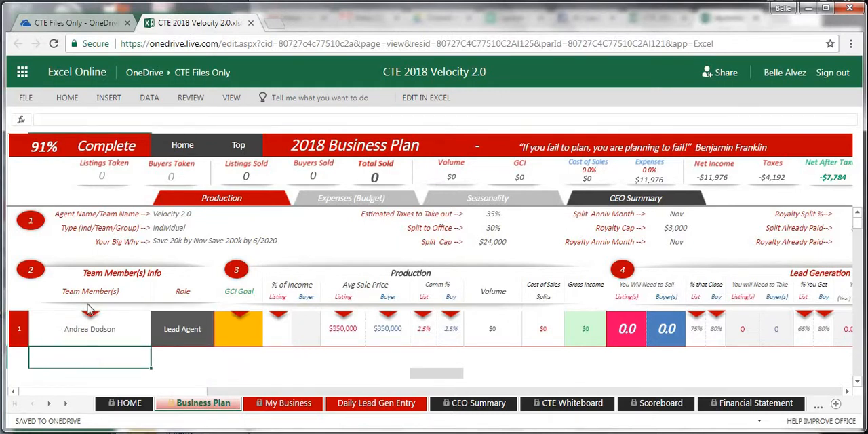
Set the business plan's Type (Ind/Team/Group) to Team
{"action": "left_click", "coordinate": [175, 230]}
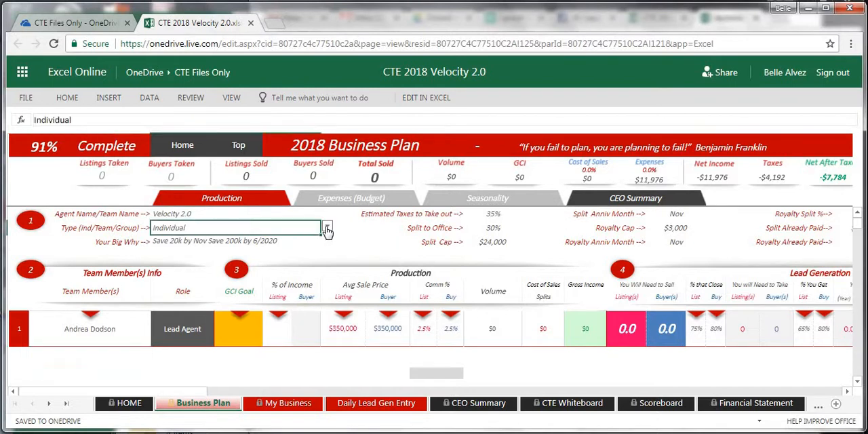
{"action": "left_click", "coordinate": [327, 229]}
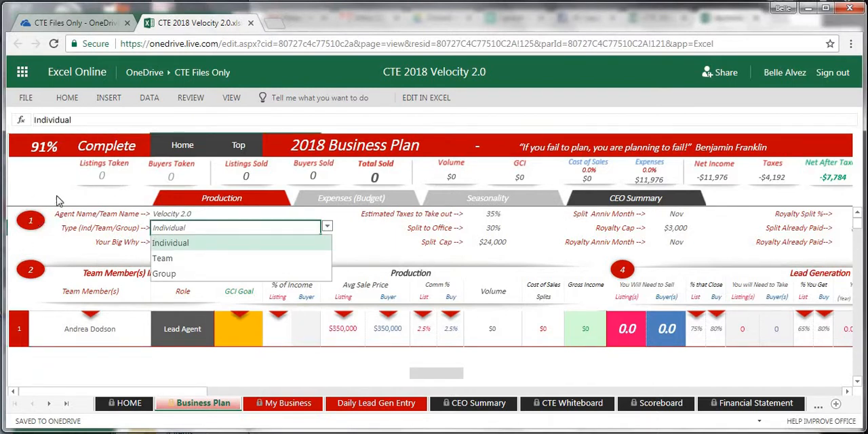
{"action": "left_click", "coordinate": [162, 261]}
{"action": "key", "text": "Return"}
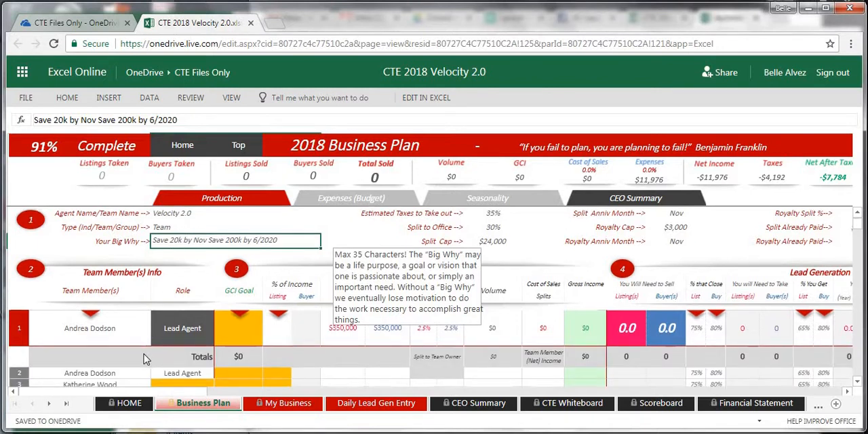
Review the team members listed in rows 2 to 6 below the Totals row
{"action": "scroll", "coordinate": [143, 354], "scroll_direction": "down", "scroll_amount": 3}
{"action": "left_click", "coordinate": [96, 311]}
{"action": "left_click_drag", "start_coordinate": [79, 356], "coordinate": [79, 358]}
{"action": "left_click", "coordinate": [82, 369]}
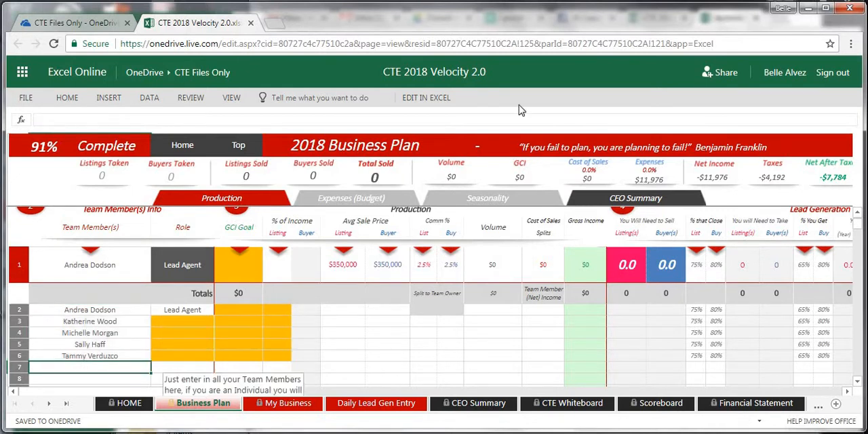
{"action": "left_click", "coordinate": [404, 63]}
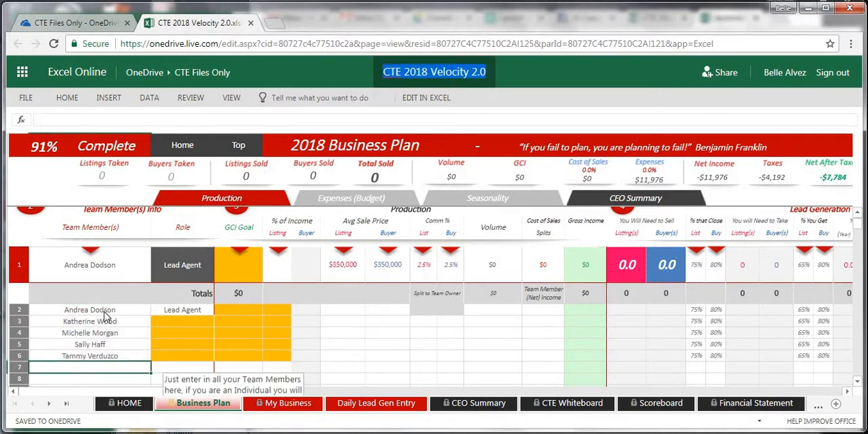
{"action": "left_click_drag", "start_coordinate": [101, 309], "coordinate": [103, 357]}
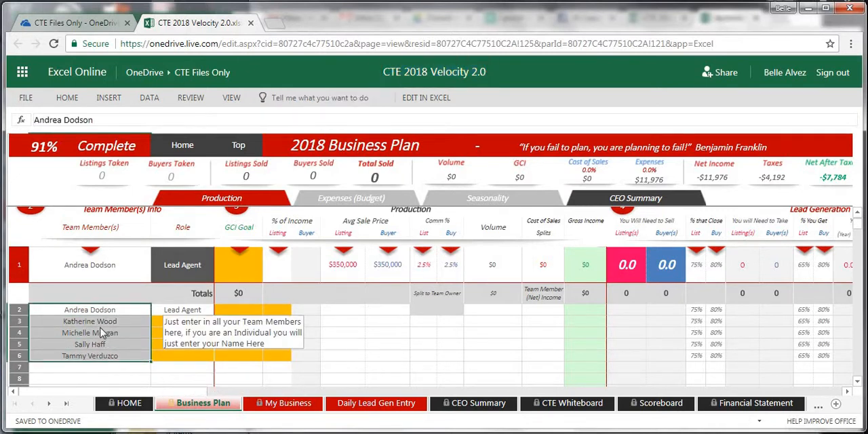
{"action": "left_click", "coordinate": [99, 312]}
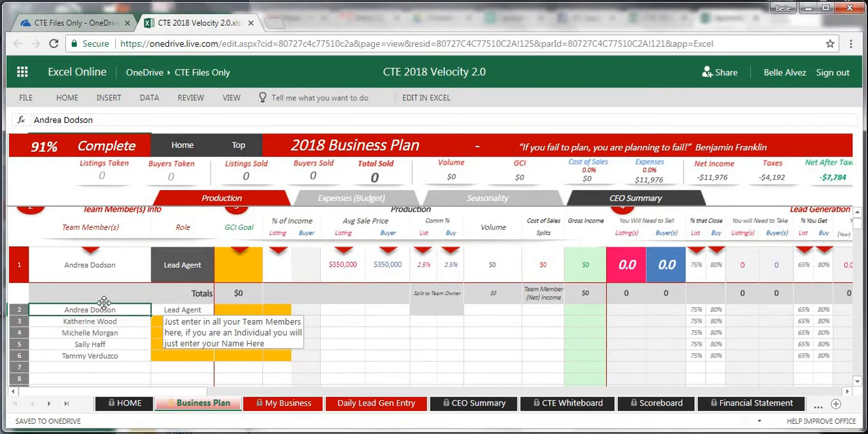
{"action": "left_click", "coordinate": [102, 358]}
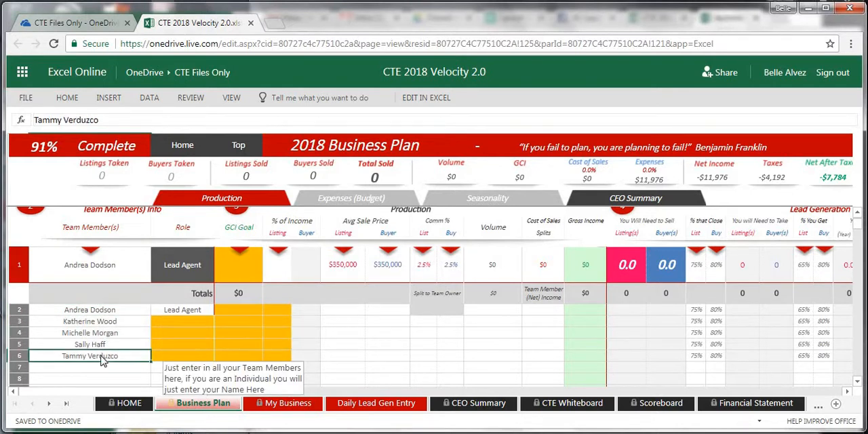
Check the role choices and the income percentage and commission split cells for the team member in row 2
{"action": "left_click", "coordinate": [191, 311]}
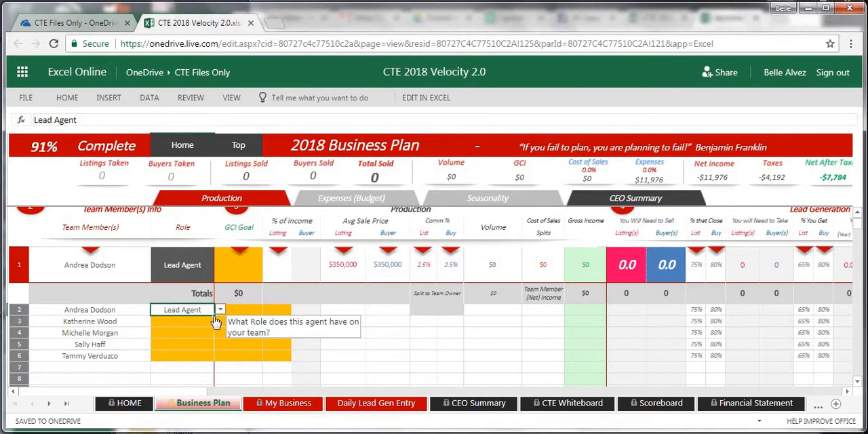
{"action": "left_click", "coordinate": [220, 310]}
{"action": "left_click", "coordinate": [178, 324]}
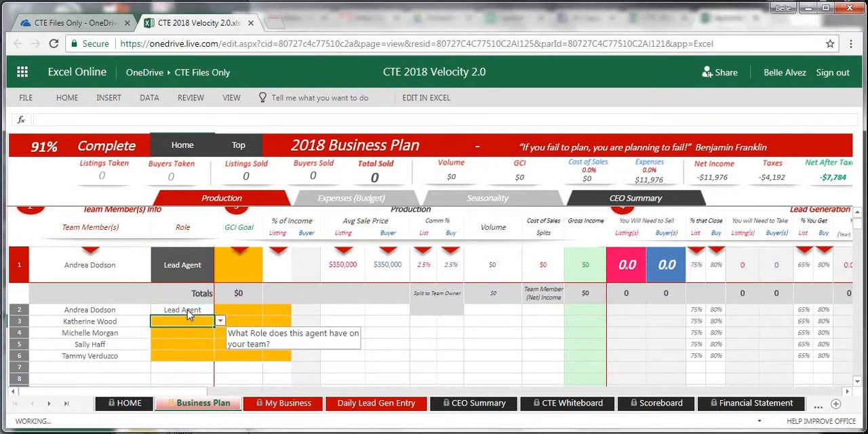
{"action": "left_click", "coordinate": [265, 310]}
{"action": "key", "text": "Tab"}
{"action": "key", "text": "Tab"}
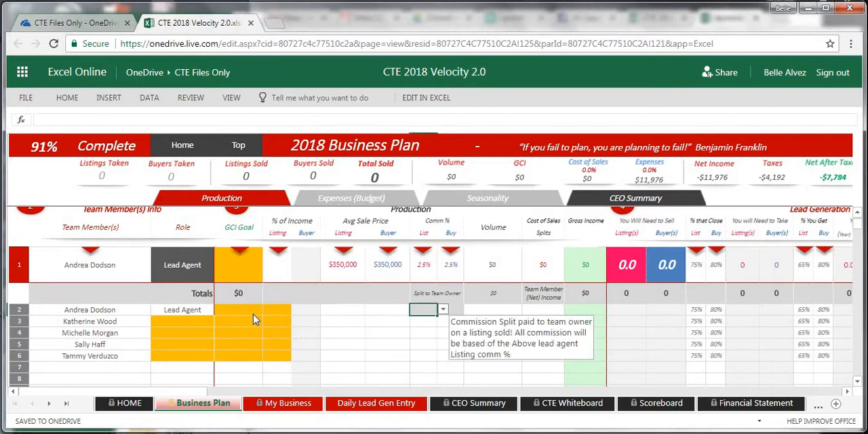
Examine the role, production and lead generation cells across row 3 of the team member table
{"action": "left_click_drag", "start_coordinate": [101, 325], "coordinate": [817, 325]}
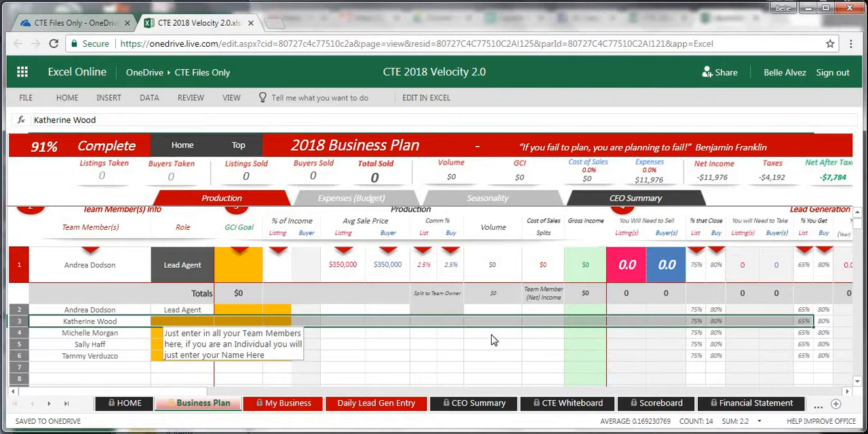
{"action": "scroll", "coordinate": [492, 339], "scroll_direction": "up", "scroll_amount": 3}
{"action": "scroll", "coordinate": [266, 372], "scroll_direction": "down", "scroll_amount": 5}
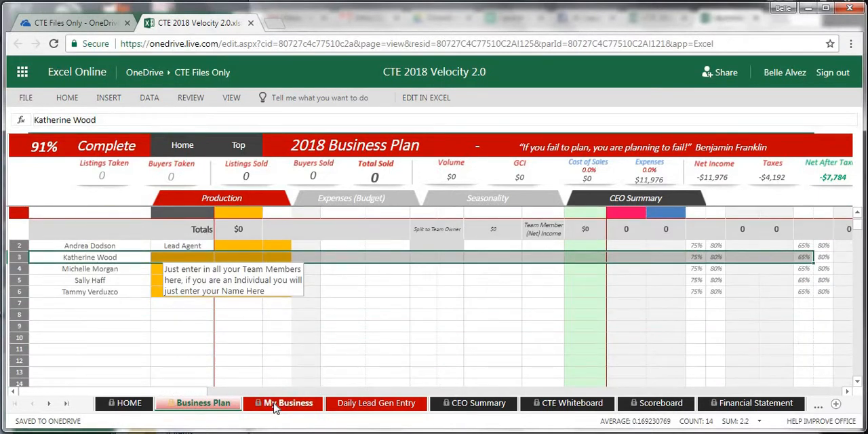
Open the My Business sheet and look over the pending transactions as far as the Team Member 1 columns
{"action": "left_click", "coordinate": [274, 406]}
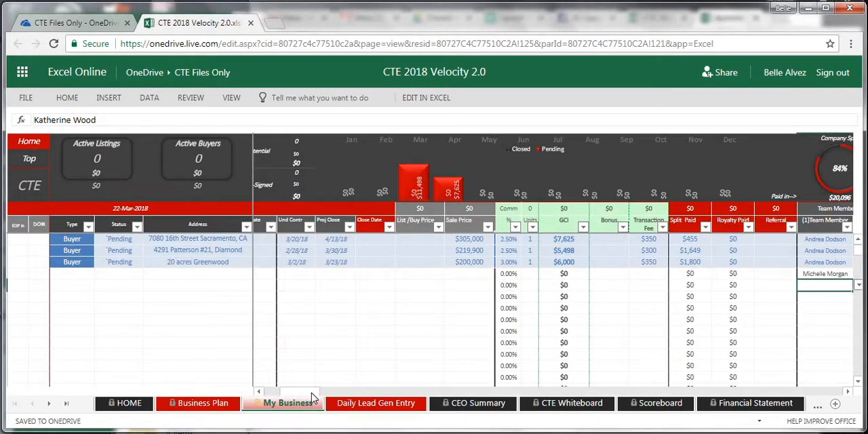
{"action": "left_click_drag", "start_coordinate": [310, 396], "coordinate": [290, 397]}
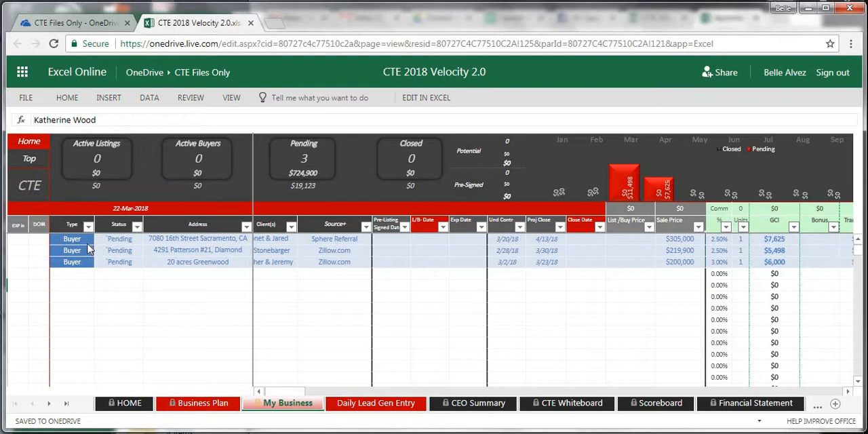
{"action": "left_click_drag", "start_coordinate": [282, 393], "coordinate": [316, 391]}
{"action": "left_click", "coordinate": [282, 392]}
{"action": "left_click", "coordinate": [282, 392]}
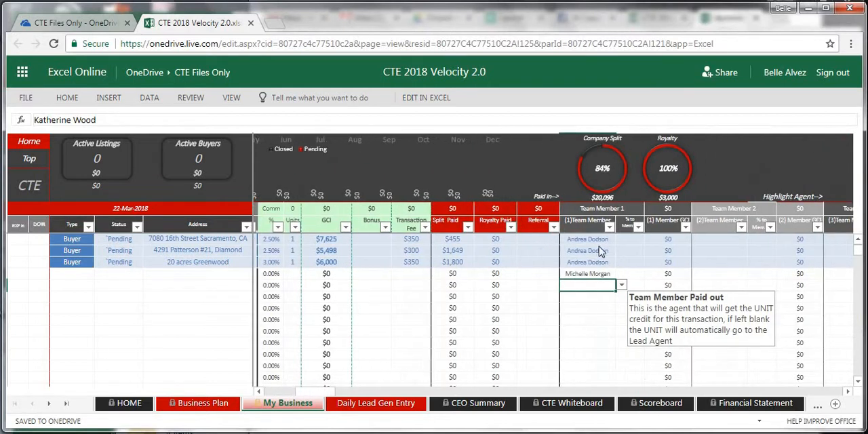
Check the Team Member 1 column's filter options and the team member choices for the first buyer transaction
{"action": "left_click", "coordinate": [609, 228]}
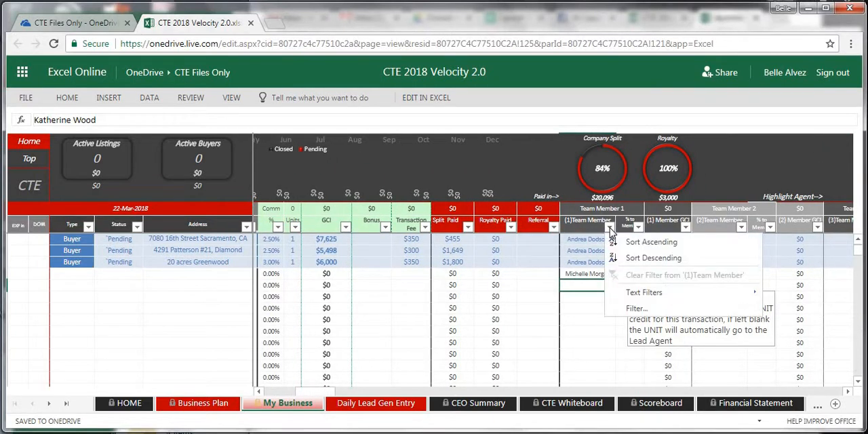
{"action": "left_click", "coordinate": [603, 210]}
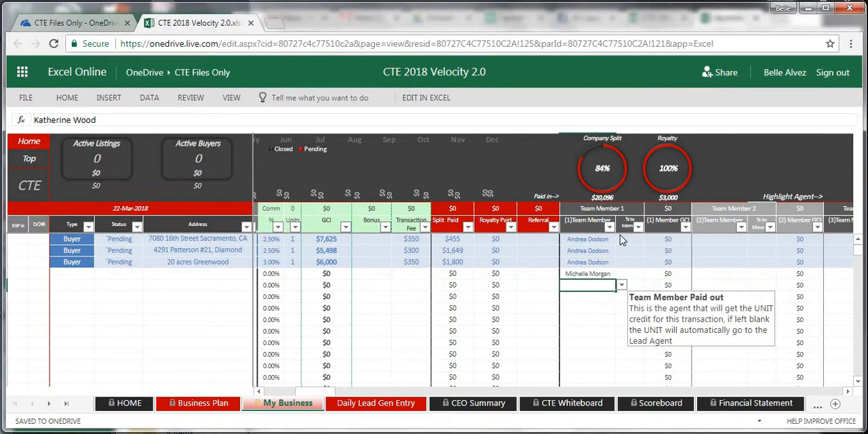
{"action": "left_click", "coordinate": [607, 239]}
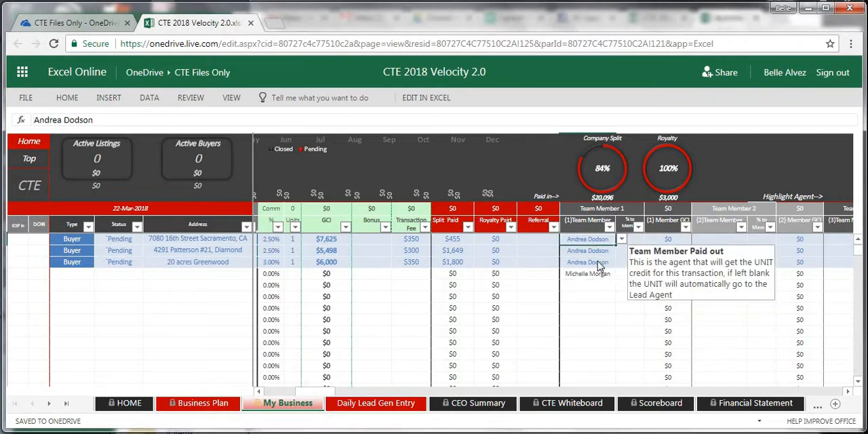
{"action": "left_click", "coordinate": [621, 238]}
{"action": "left_click", "coordinate": [620, 378]}
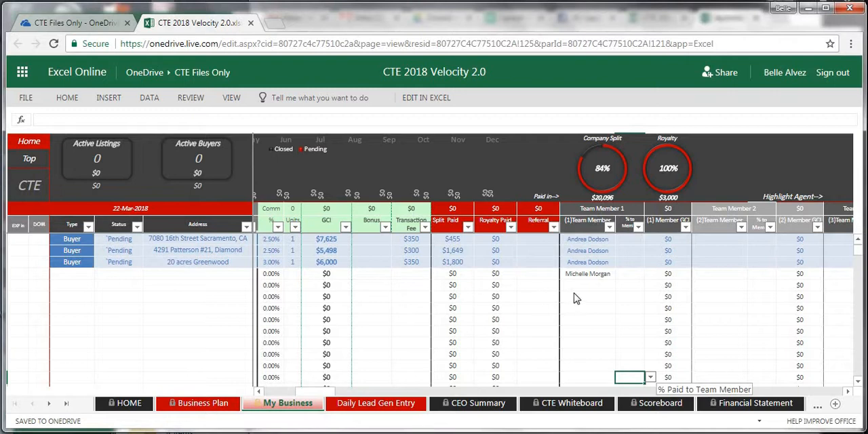
Assign the lead agent as Team Member 1 in the row directly below the three pending transactions
{"action": "left_click", "coordinate": [605, 277]}
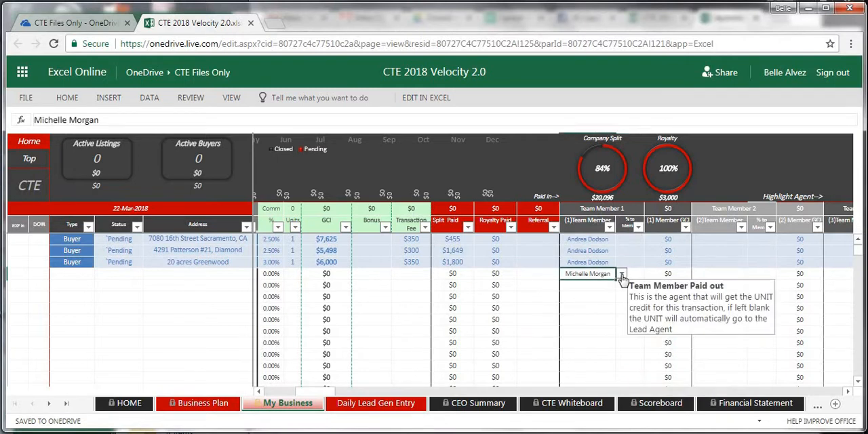
{"action": "left_click", "coordinate": [621, 274]}
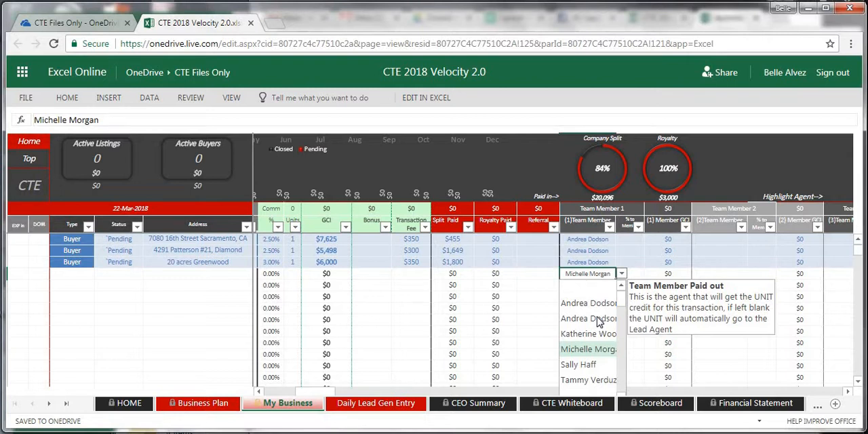
{"action": "left_click", "coordinate": [598, 319]}
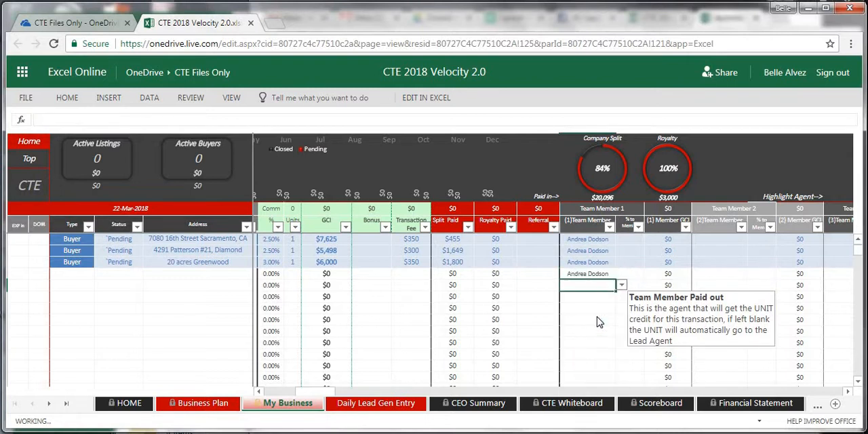
Assign the team member from row 3 of the business plan as Team Member 1 below the three pending transactions
{"action": "left_click", "coordinate": [613, 275]}
{"action": "left_click", "coordinate": [620, 274]}
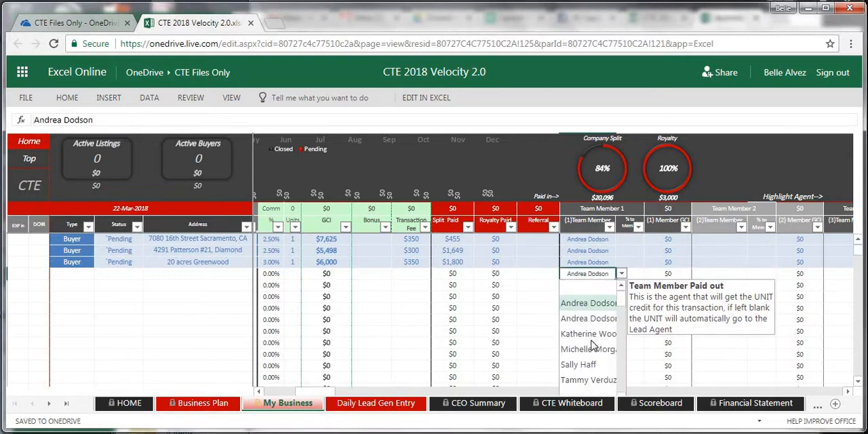
{"action": "left_click", "coordinate": [591, 339]}
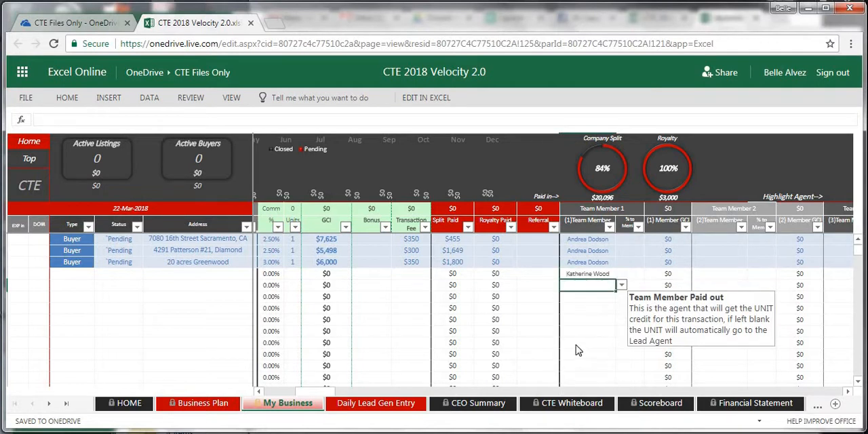
Open the Daily Lead Gen Entry sheet and look over the second row's name cell and the lead generation columns
{"action": "left_click", "coordinate": [370, 404]}
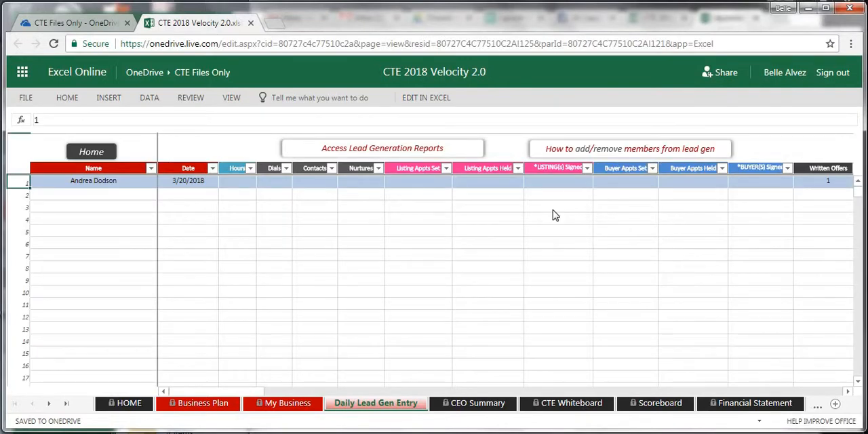
{"action": "left_click", "coordinate": [63, 195]}
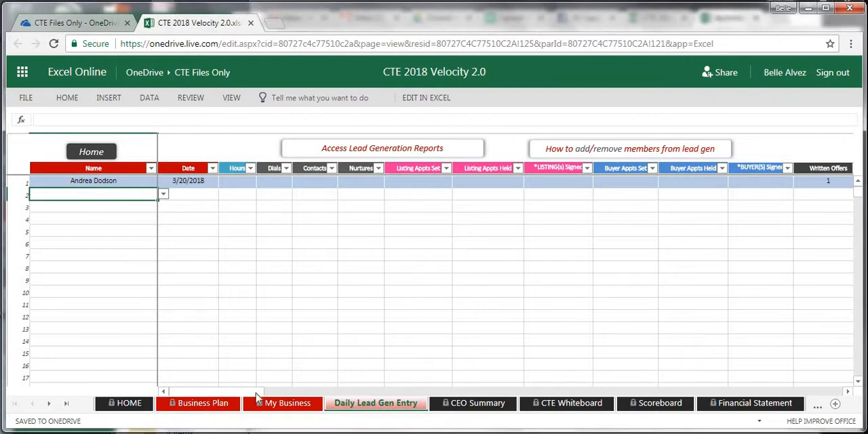
{"action": "scroll", "coordinate": [221, 399], "scroll_direction": "right", "scroll_amount": 2}
{"action": "scroll", "coordinate": [221, 399], "scroll_direction": "left", "scroll_amount": 2}
Return to OneDrive and open the CTE Files Only folder inside the client's folder
{"action": "left_click", "coordinate": [154, 77]}
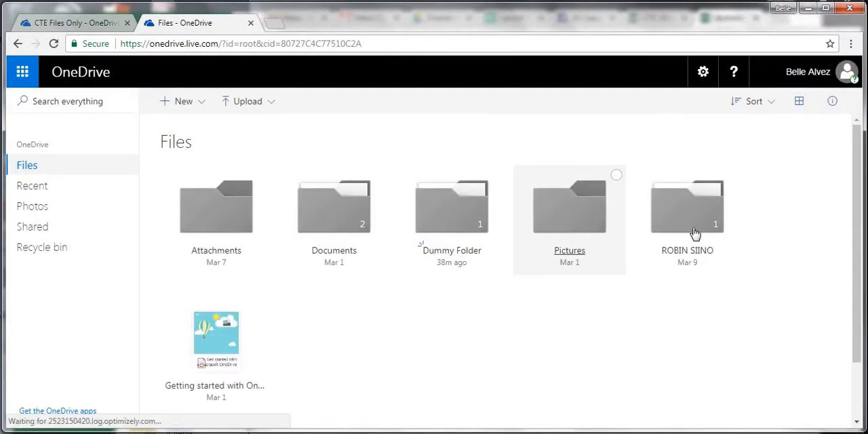
{"action": "left_click", "coordinate": [694, 233]}
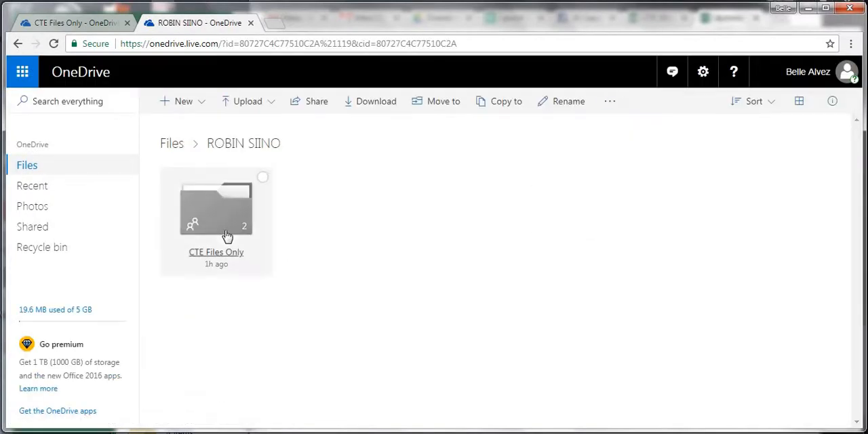
{"action": "left_click", "coordinate": [227, 235]}
Copy CTE 2018 Velocity 2.0.xlsx from CTE Files Only to Dummy Folder
{"action": "right_click", "coordinate": [339, 234]}
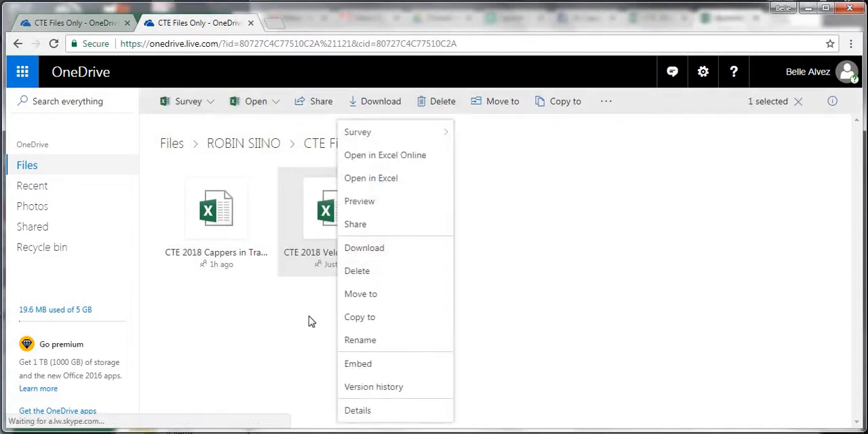
{"action": "left_click", "coordinate": [308, 321]}
{"action": "right_click", "coordinate": [348, 215]}
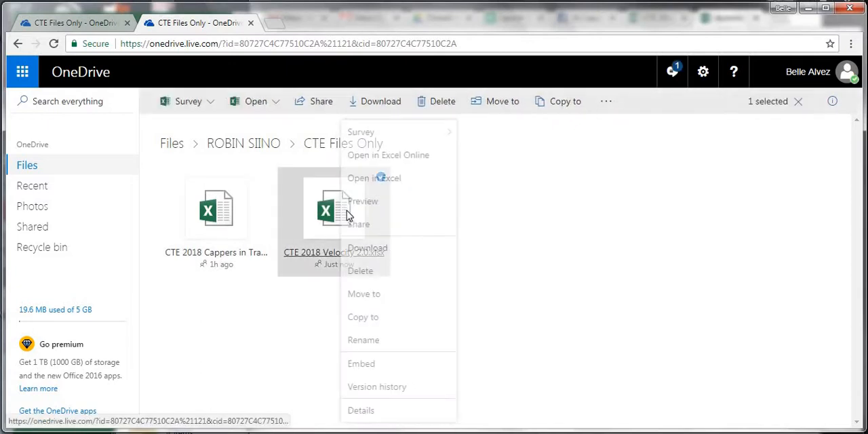
{"action": "left_click", "coordinate": [382, 321]}
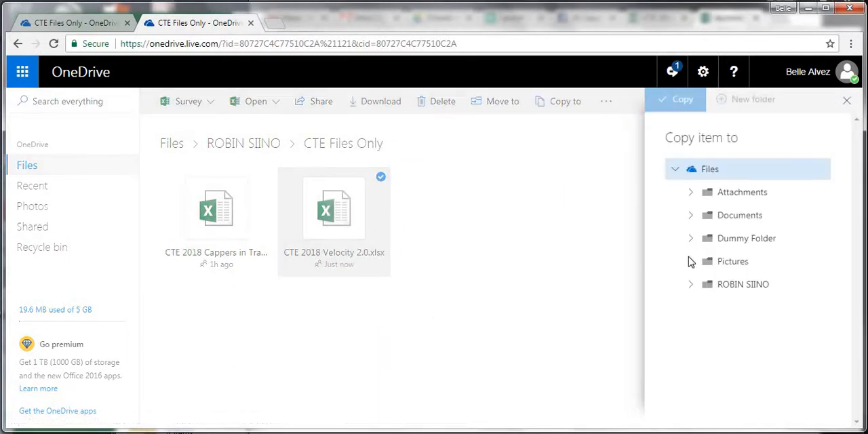
{"action": "left_click", "coordinate": [745, 241]}
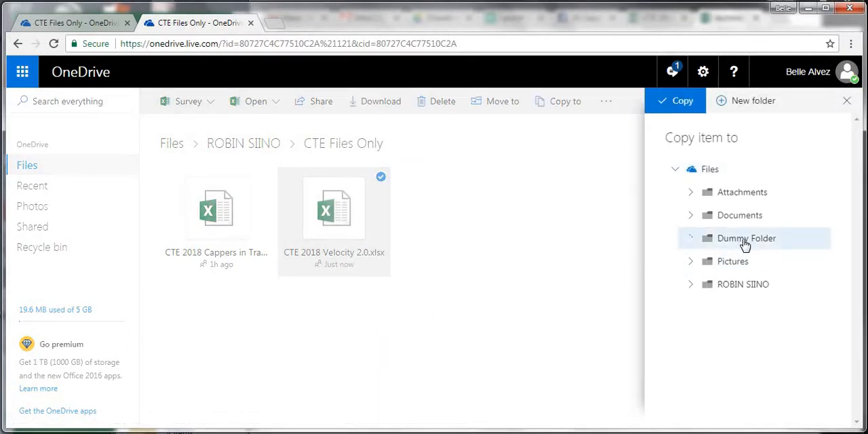
{"action": "left_click", "coordinate": [683, 103]}
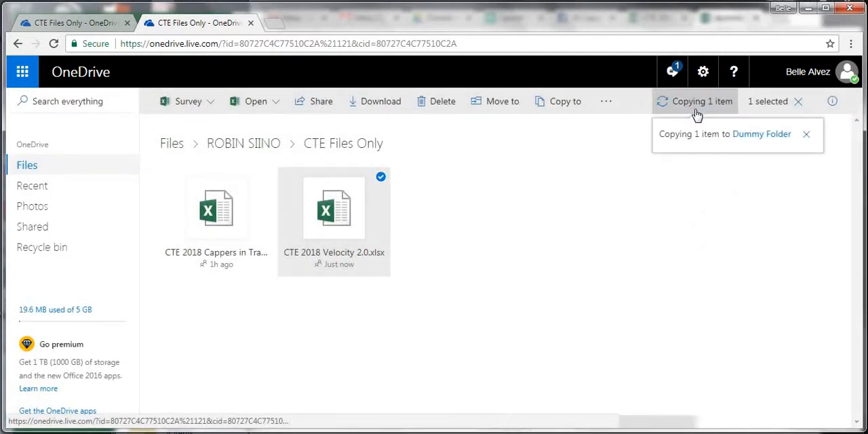
Open Dummy Folder and rename the copied CTE 2018 Velocity 2.0.xlsx with the team member's first name and last initial
{"action": "left_click", "coordinate": [772, 136]}
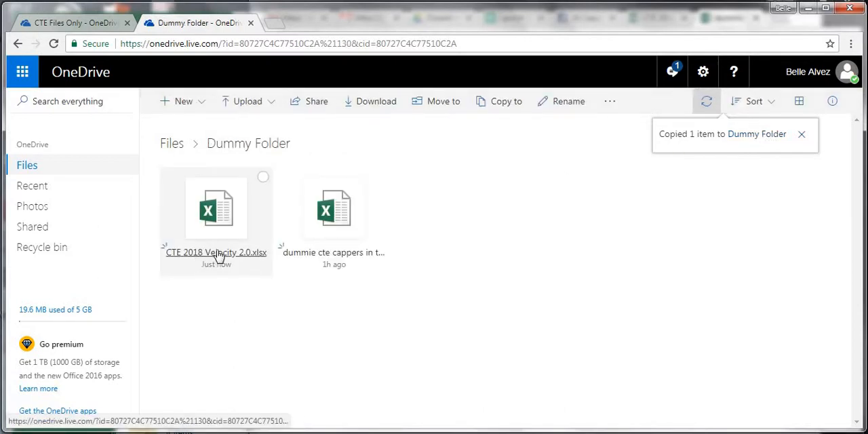
{"action": "right_click", "coordinate": [223, 254]}
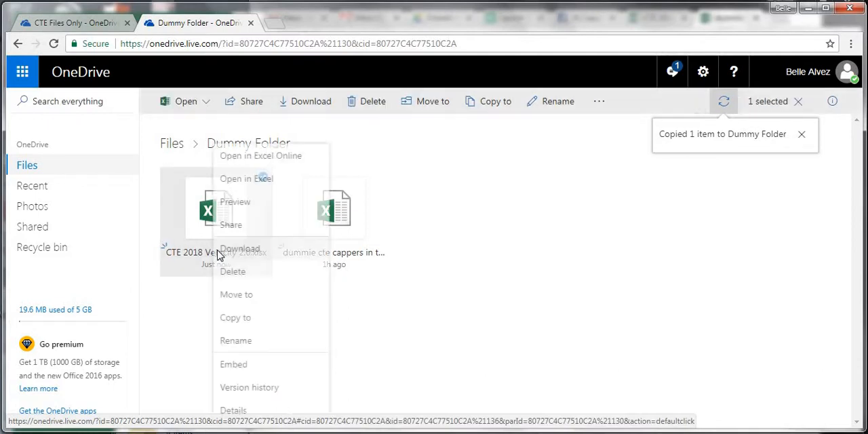
{"action": "left_click", "coordinate": [248, 342]}
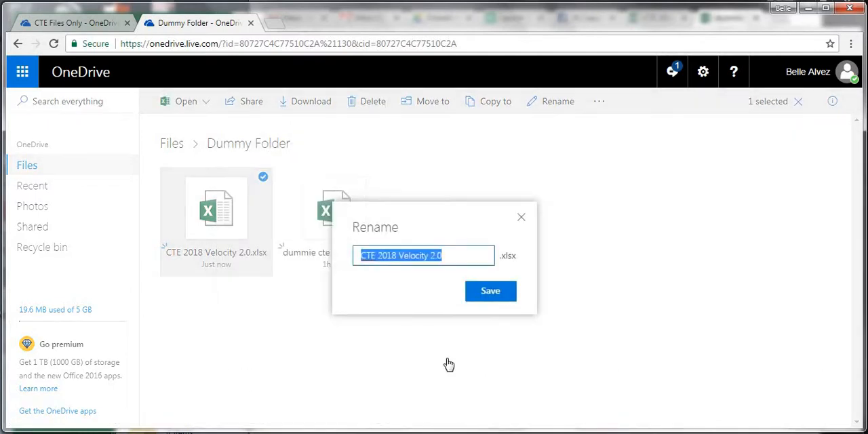
{"action": "type", "text": "Kath"}
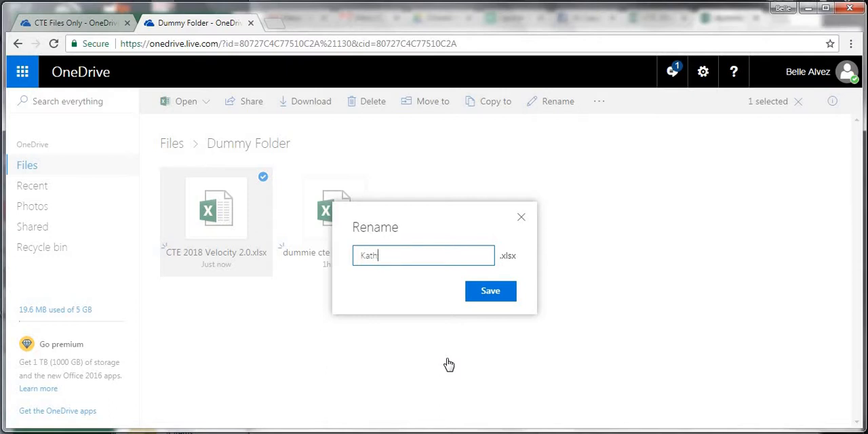
{"action": "type", "text": "erine W"}
{"action": "left_click", "coordinate": [496, 294]}
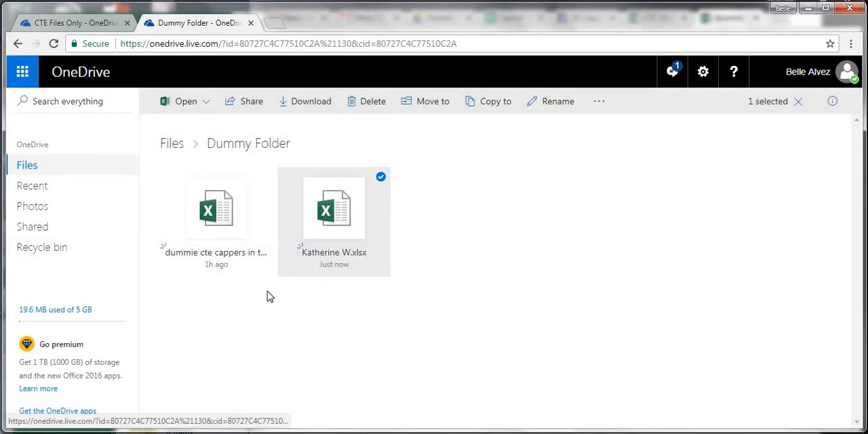
Open the team member's workbook in Excel Online and set the Type on its Business Plan sheet to Individual
{"action": "left_click", "coordinate": [332, 254]}
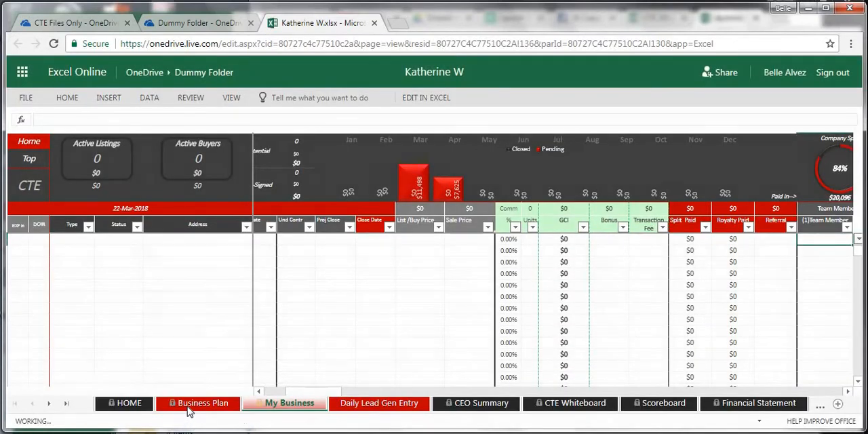
{"action": "left_click", "coordinate": [193, 404]}
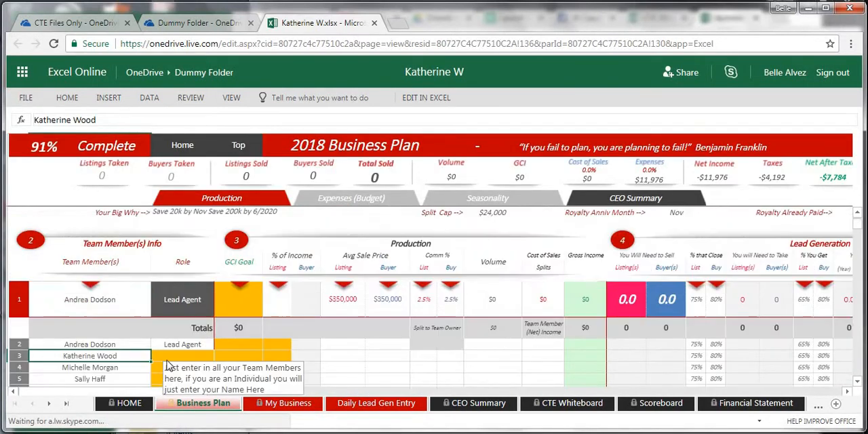
{"action": "scroll", "coordinate": [169, 366], "scroll_direction": "up", "scroll_amount": 1}
{"action": "left_click", "coordinate": [312, 228]}
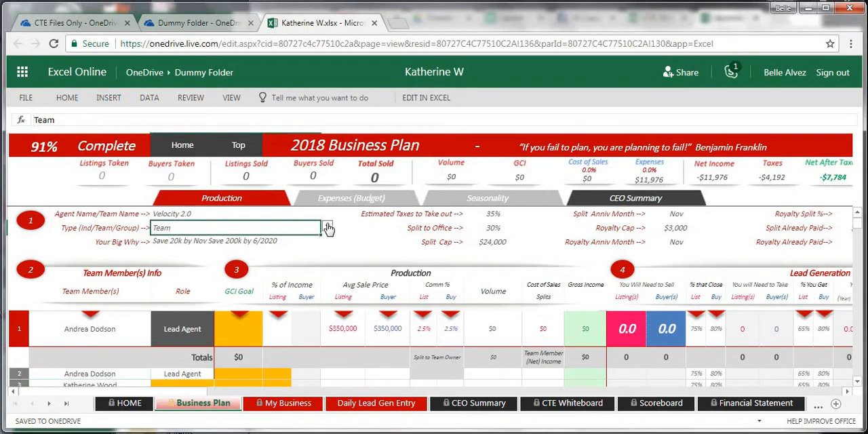
{"action": "left_click", "coordinate": [327, 228]}
{"action": "left_click", "coordinate": [169, 243]}
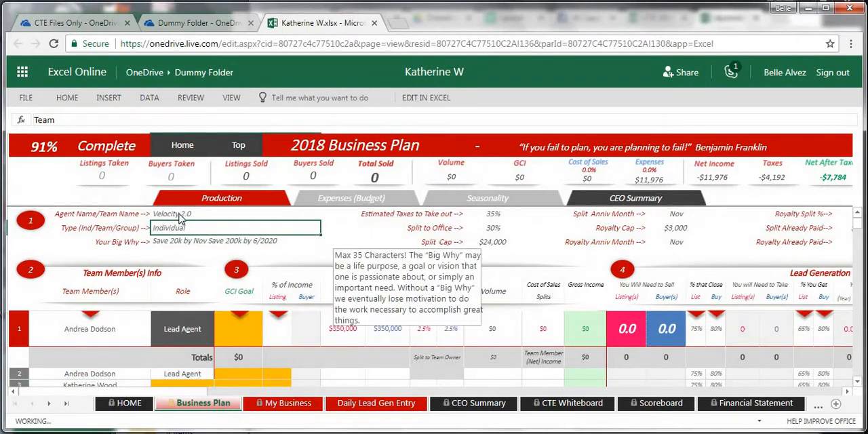
Replace the Agent Name/Team Name on the Business Plan sheet with the team member's name
{"action": "left_click", "coordinate": [179, 214]}
{"action": "triple_click", "coordinate": [180, 213]}
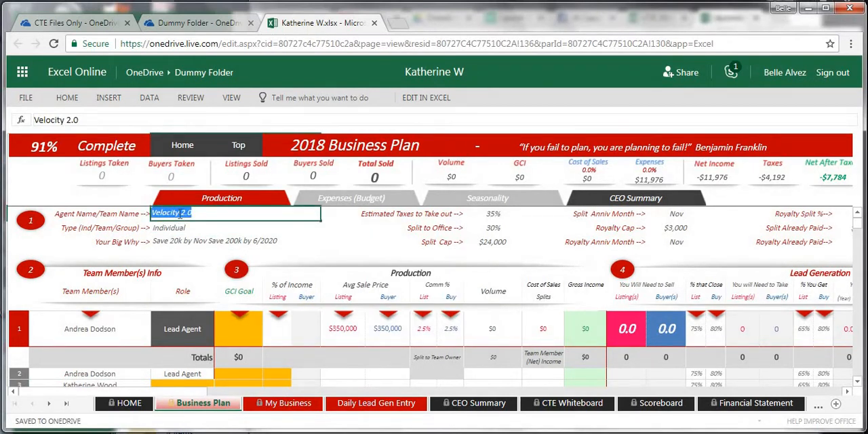
{"action": "type", "text": "Kathe"}
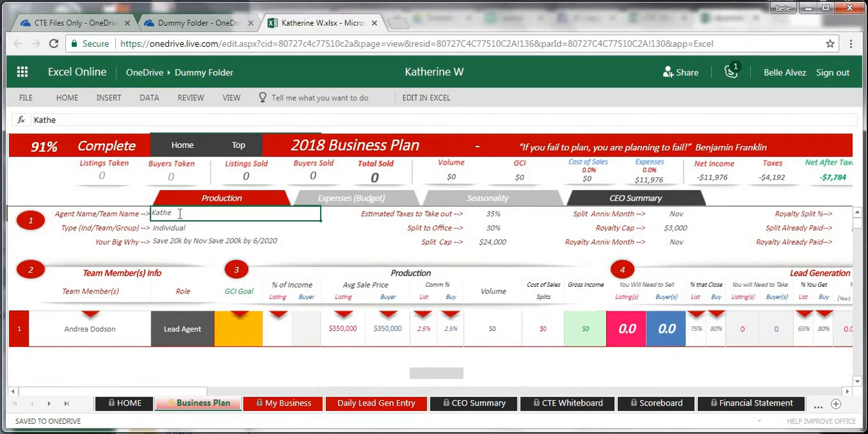
{"action": "type", "text": "rine"}
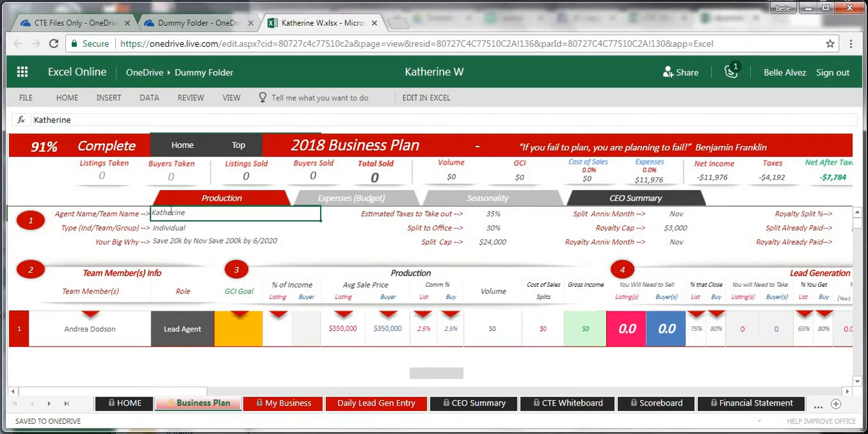